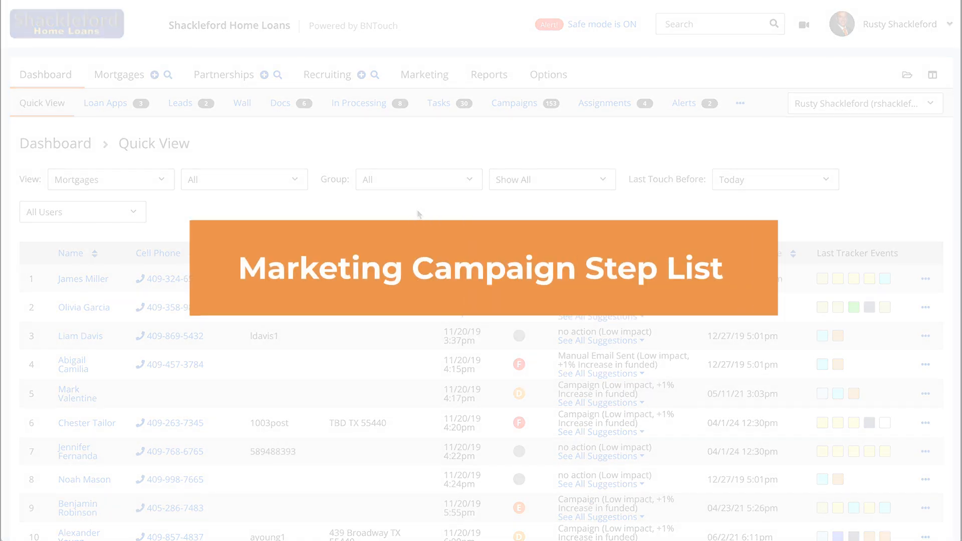
Open the step list of the marketing campaign "CE: BNTouch: In-Processing - Loan Approved With Conditions v2"
{"action": "left_click", "coordinate": [424, 73]}
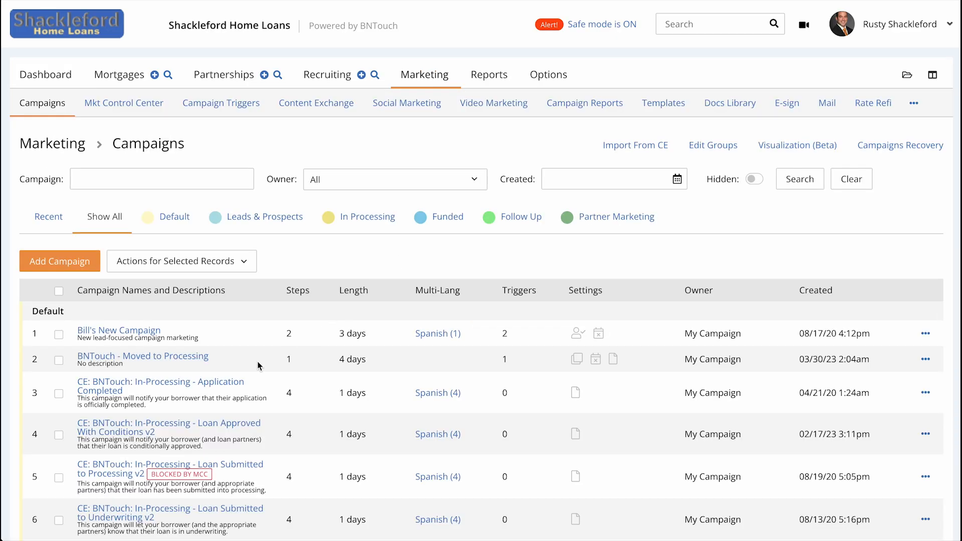
{"action": "left_click", "coordinate": [142, 431]}
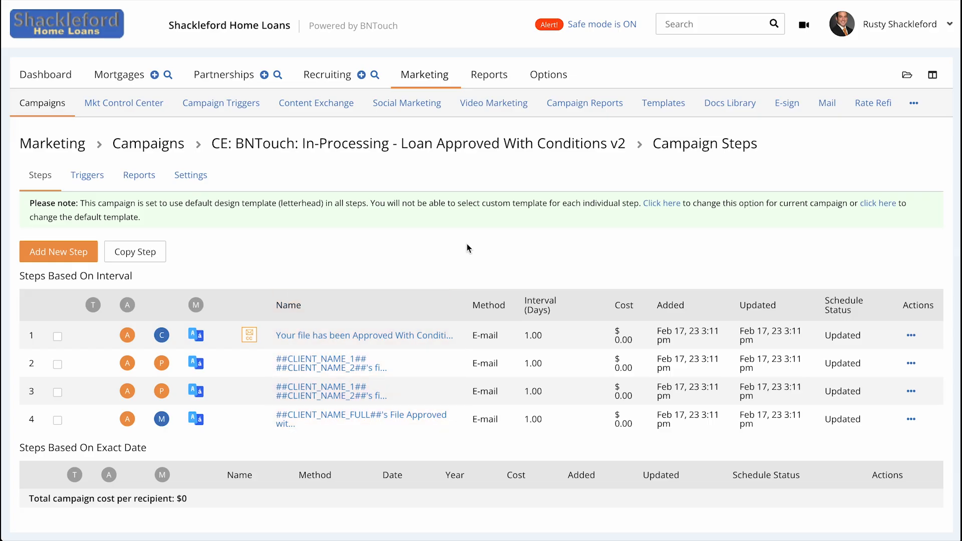
Preview the first campaign step's e-mail through its loan contacts and check which actions are available for that step
{"action": "left_click", "coordinate": [382, 336]}
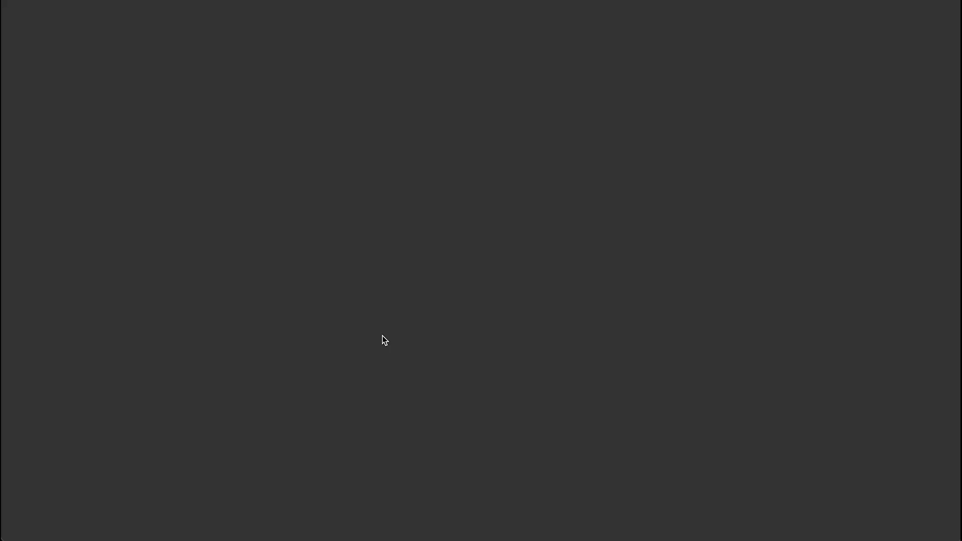
{"action": "scroll", "coordinate": [383, 340], "scroll_direction": "down", "scroll_amount": 10}
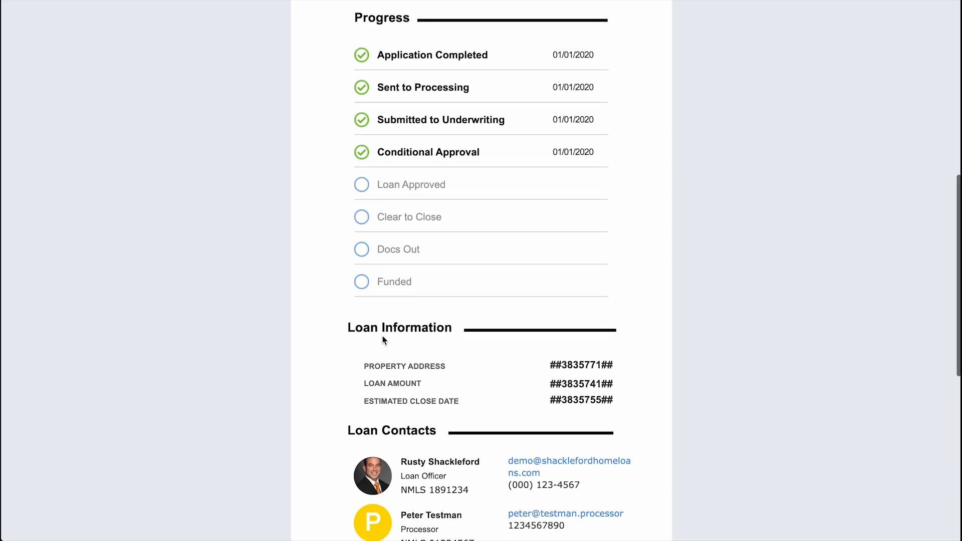
{"action": "scroll", "coordinate": [383, 340], "scroll_direction": "down", "scroll_amount": 8}
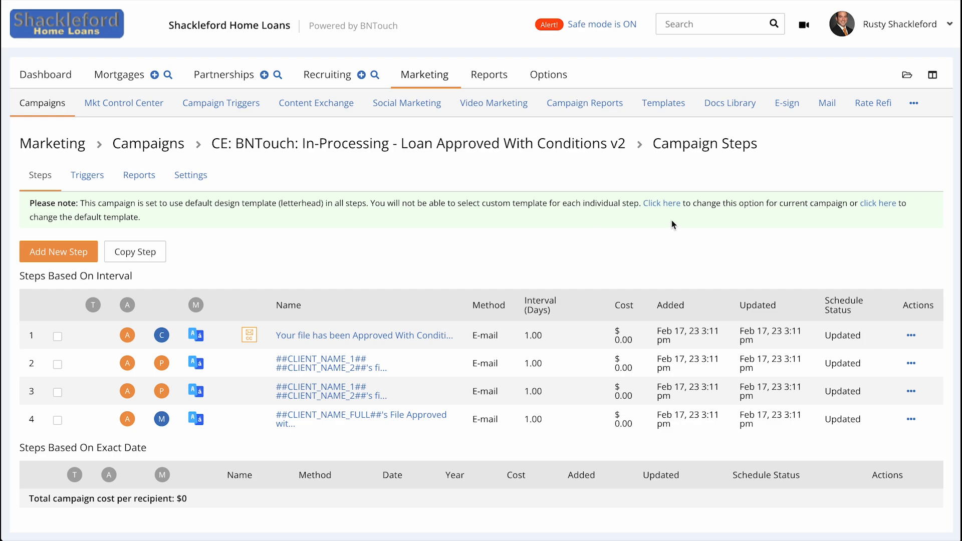
{"action": "left_click", "coordinate": [911, 336]}
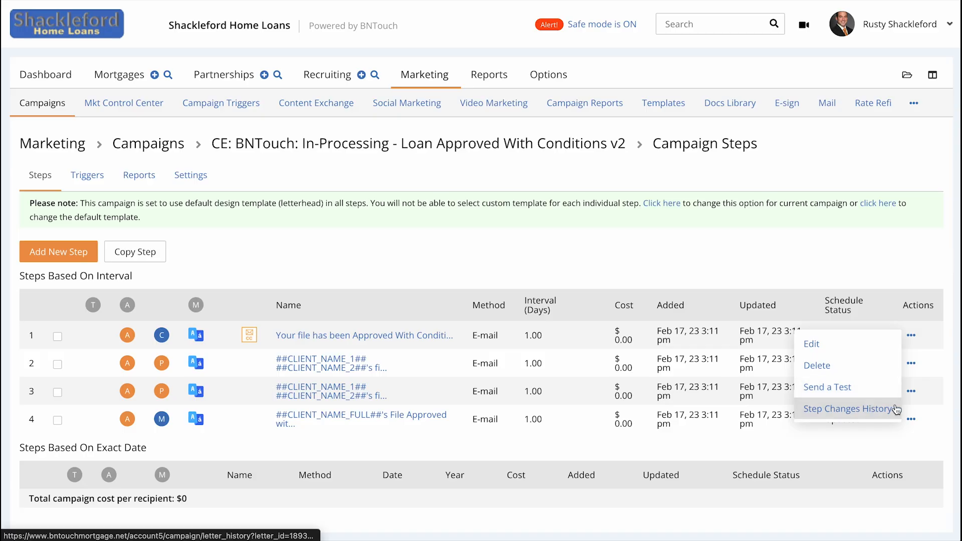
{"action": "left_click", "coordinate": [903, 263]}
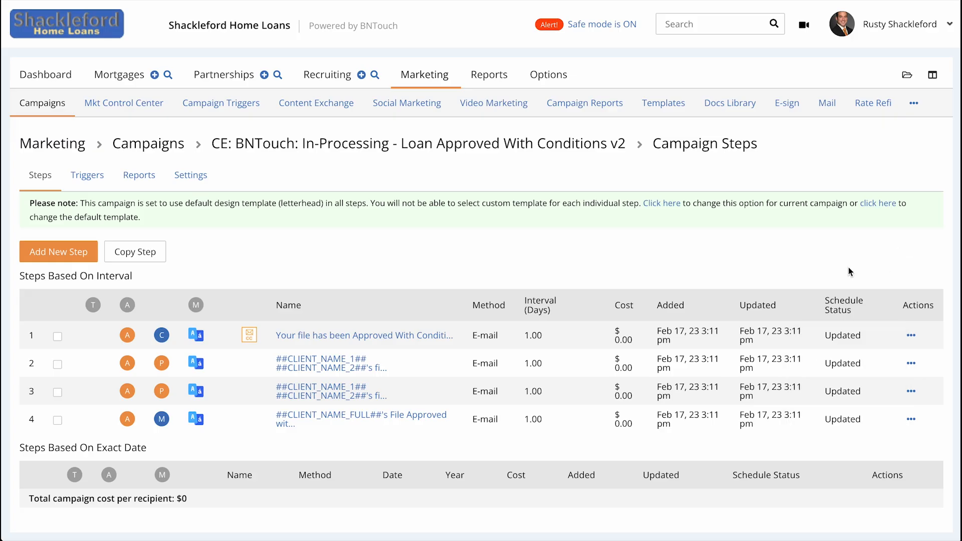
Start a new campaign step with the E-mail method, keeping Borrower 1 / Partner Contact 1 as the recipient
{"action": "left_click", "coordinate": [59, 254]}
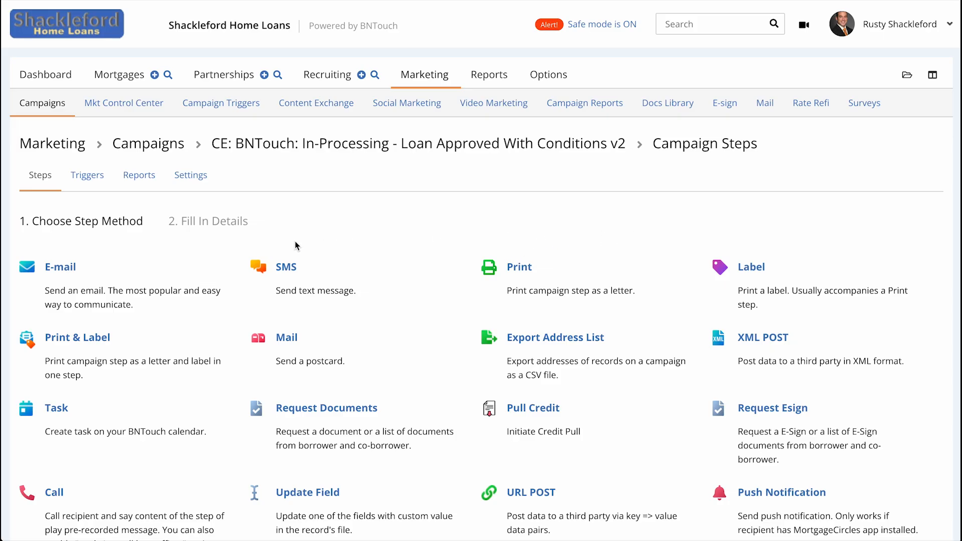
{"action": "left_click", "coordinate": [75, 269]}
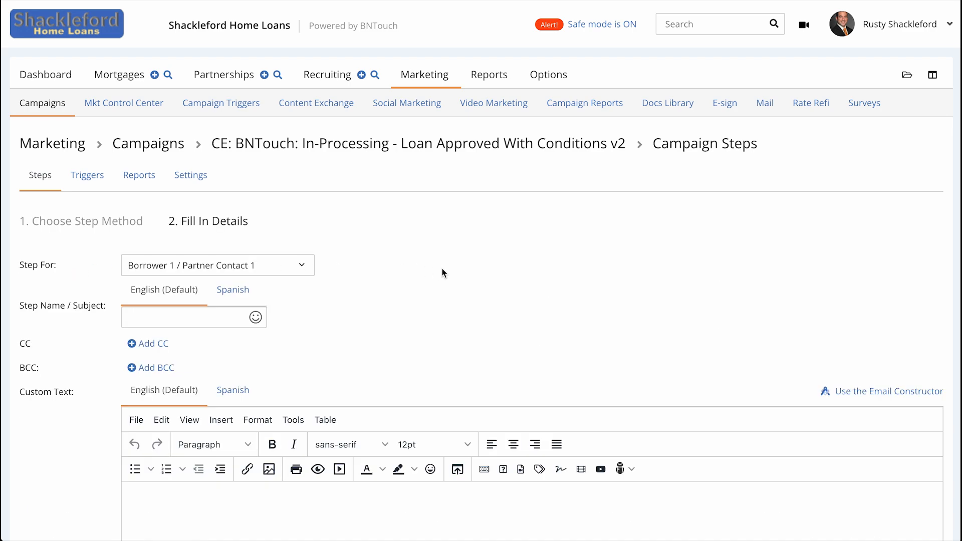
{"action": "scroll", "coordinate": [444, 270], "scroll_direction": "down", "scroll_amount": 2}
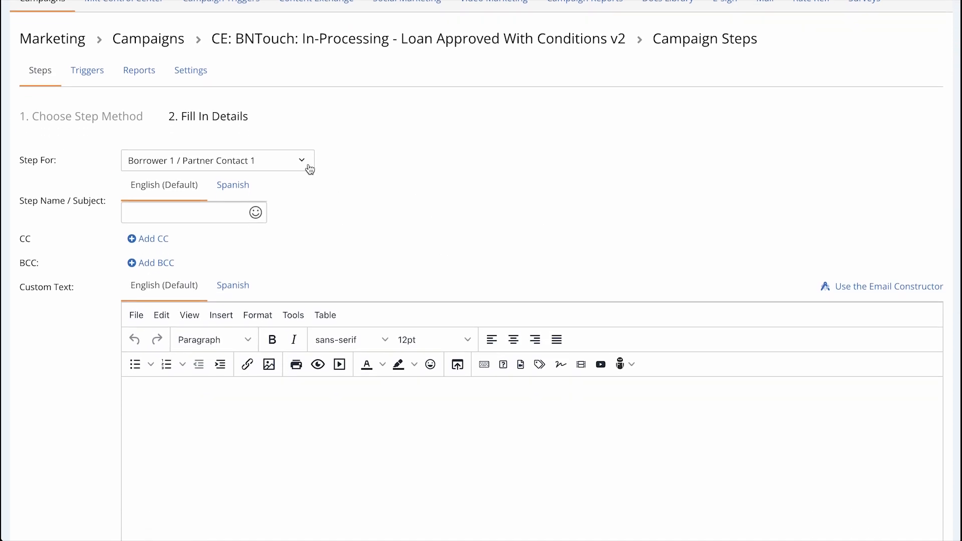
{"action": "left_click", "coordinate": [310, 169]}
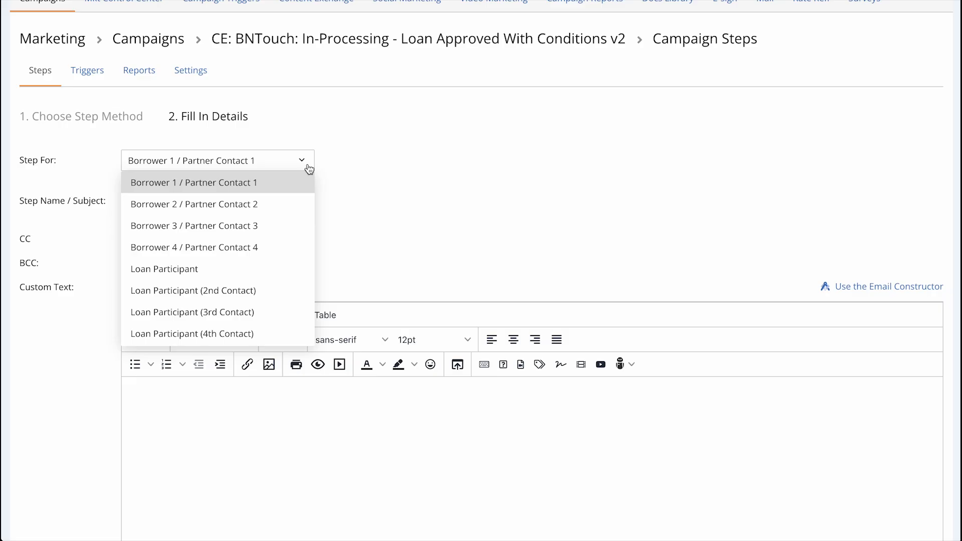
{"action": "left_click", "coordinate": [334, 167]}
Set the English subject to "Testing" followed by a slightly smiling emoji, and write "This is your weekly update." as the custom text
{"action": "left_click", "coordinate": [168, 212]}
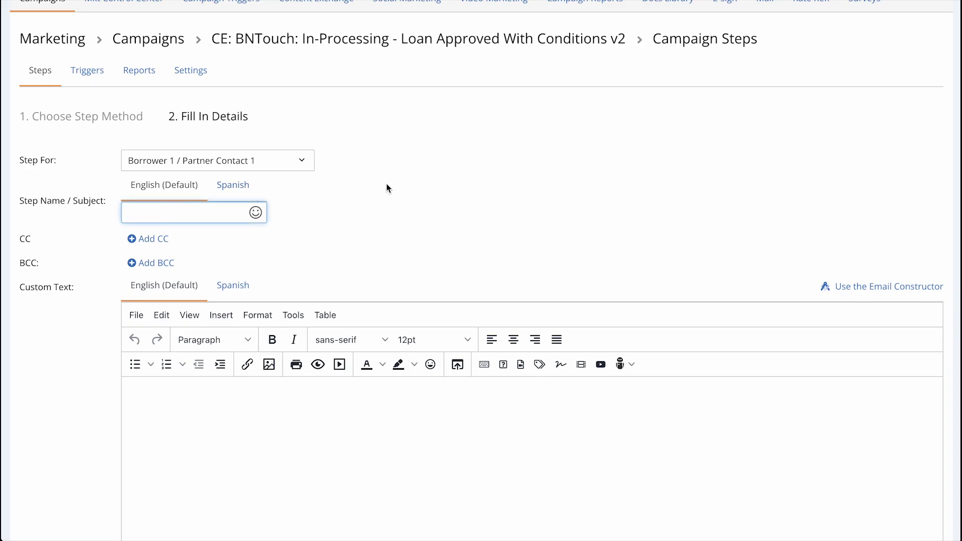
{"action": "type", "text": "Testing"}
{"action": "left_click", "coordinate": [255, 213]}
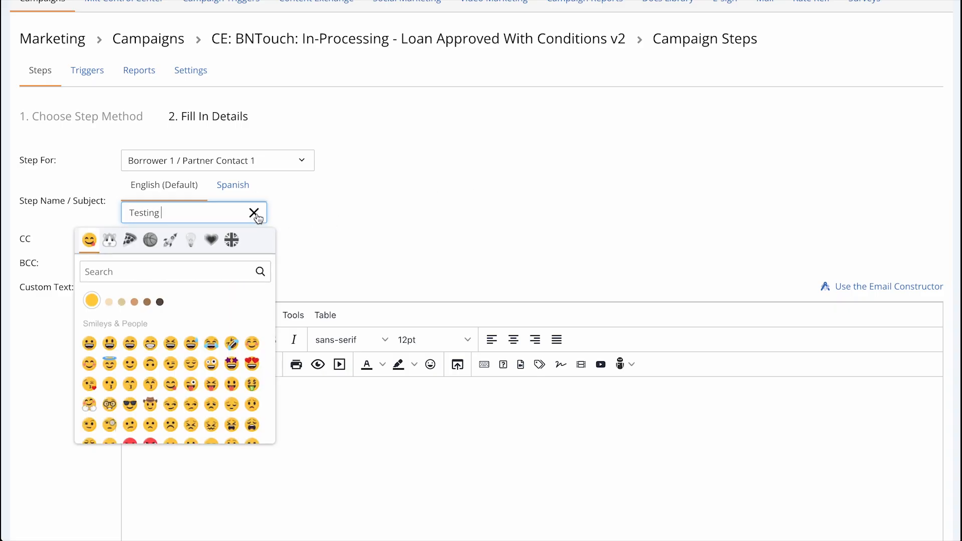
{"action": "left_click", "coordinate": [130, 363]}
{"action": "left_click", "coordinate": [387, 243]}
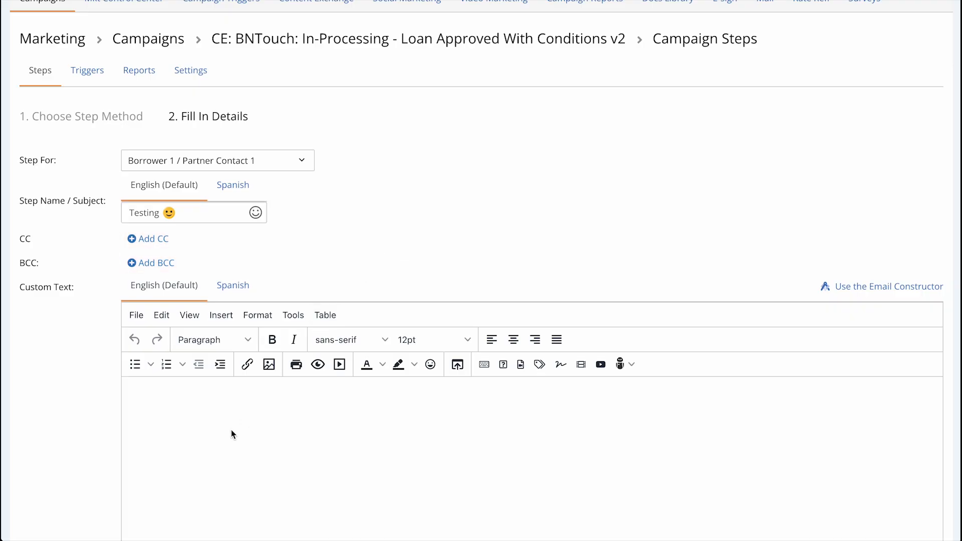
{"action": "type", "text": "This is your weekly update."}
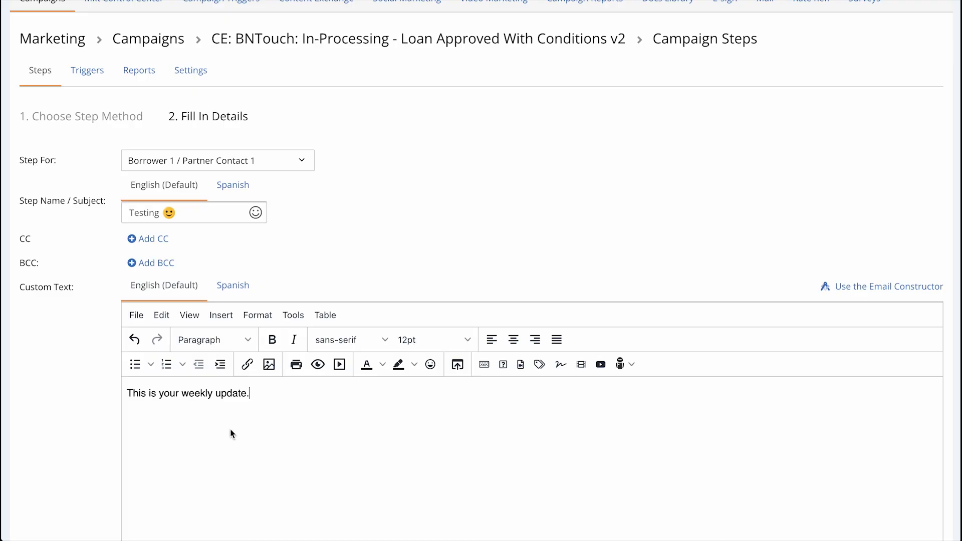
Try italic formatting on the word "weekly" in the custom text and remove it again
{"action": "left_click_drag", "start_coordinate": [181, 393], "coordinate": [212, 393]}
{"action": "left_click", "coordinate": [294, 339]}
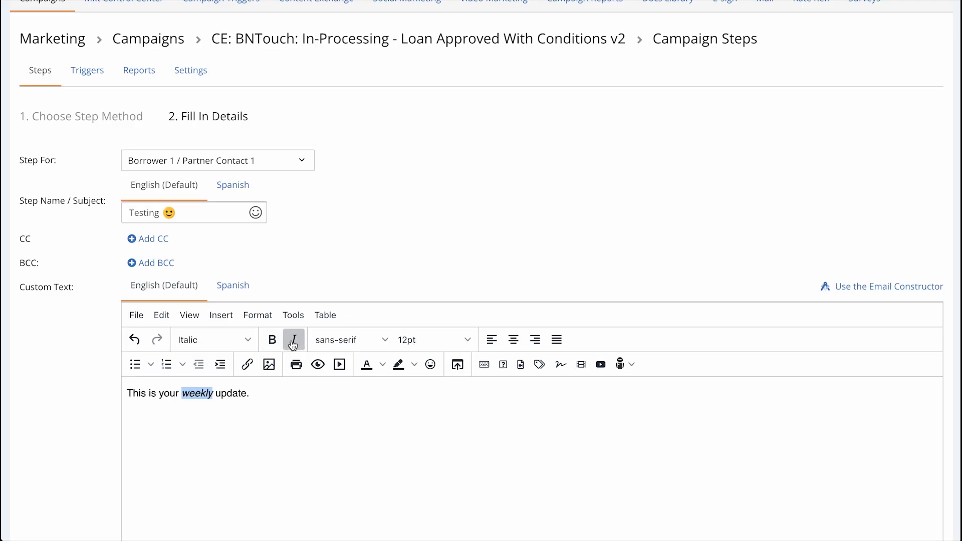
{"action": "left_click", "coordinate": [295, 341]}
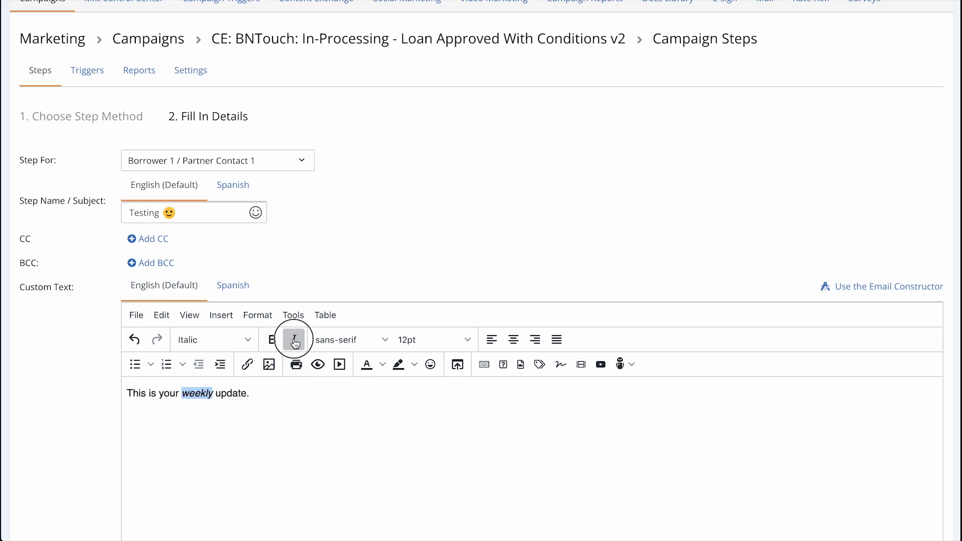
{"action": "left_click", "coordinate": [320, 394]}
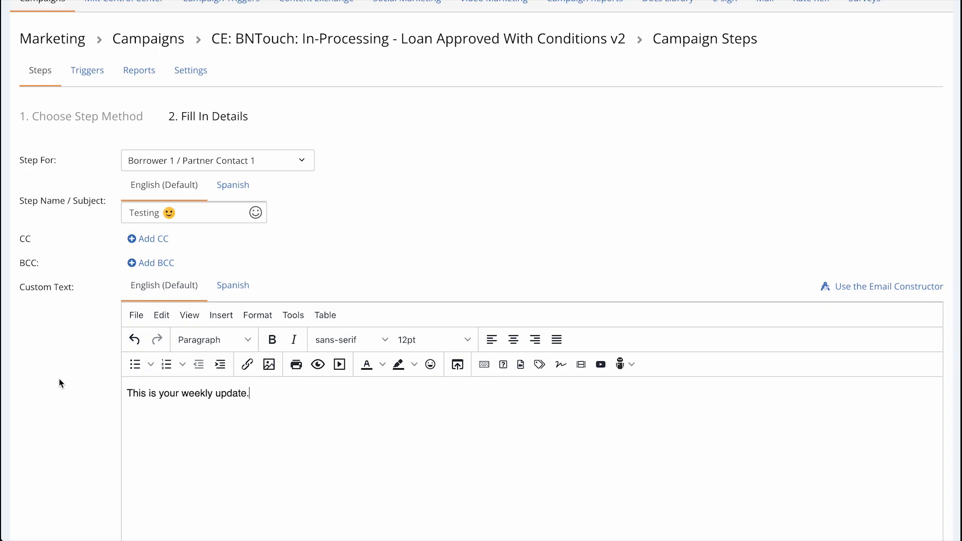
Review the method choices while keeping E-mail, and submit the new step to the campaign
{"action": "scroll", "coordinate": [59, 383], "scroll_direction": "down", "scroll_amount": 6}
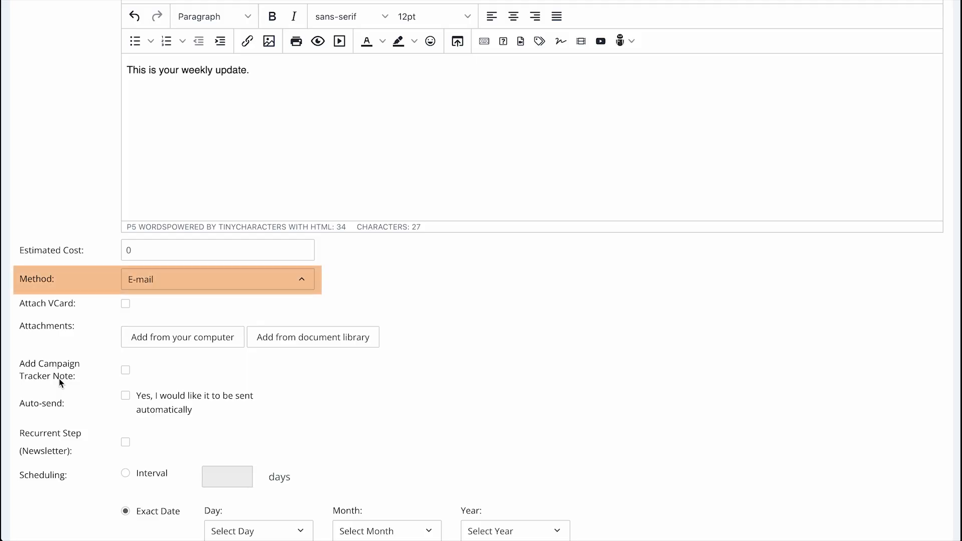
{"action": "left_click", "coordinate": [304, 284]}
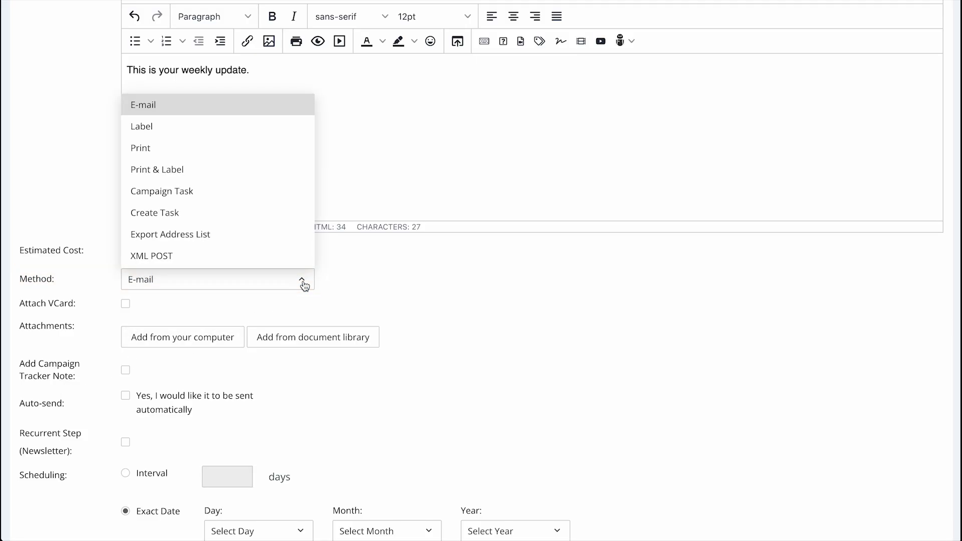
{"action": "left_click", "coordinate": [304, 285]}
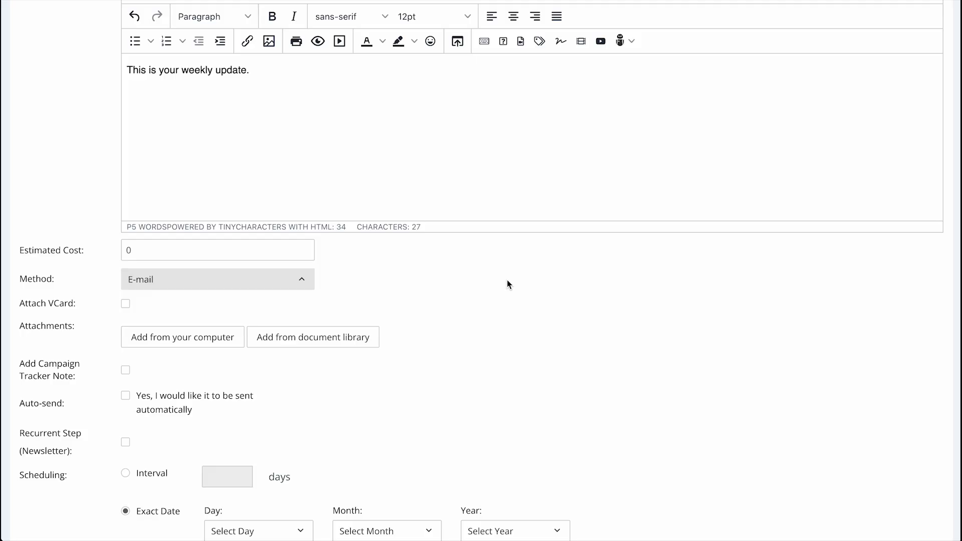
{"action": "scroll", "coordinate": [508, 285], "scroll_direction": "down", "scroll_amount": 3}
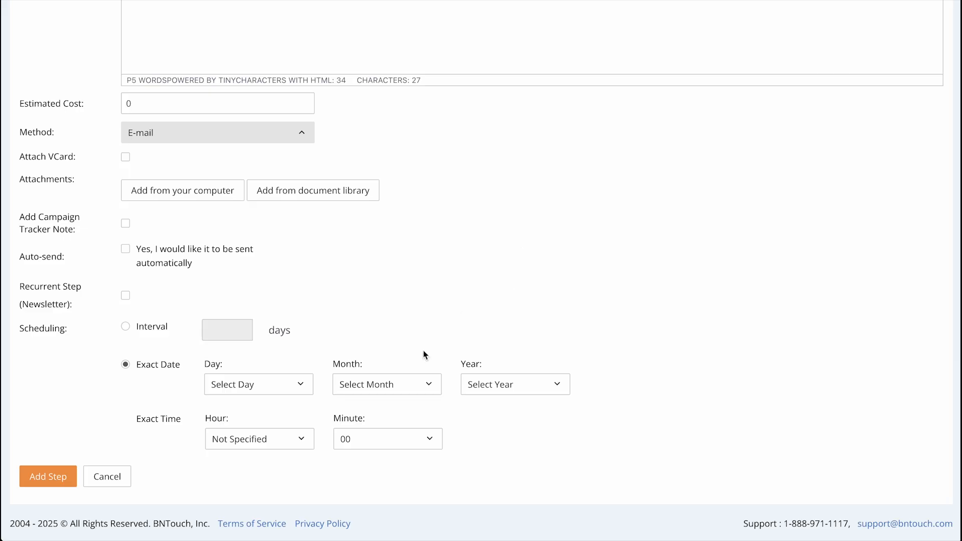
{"action": "left_click", "coordinate": [50, 477]}
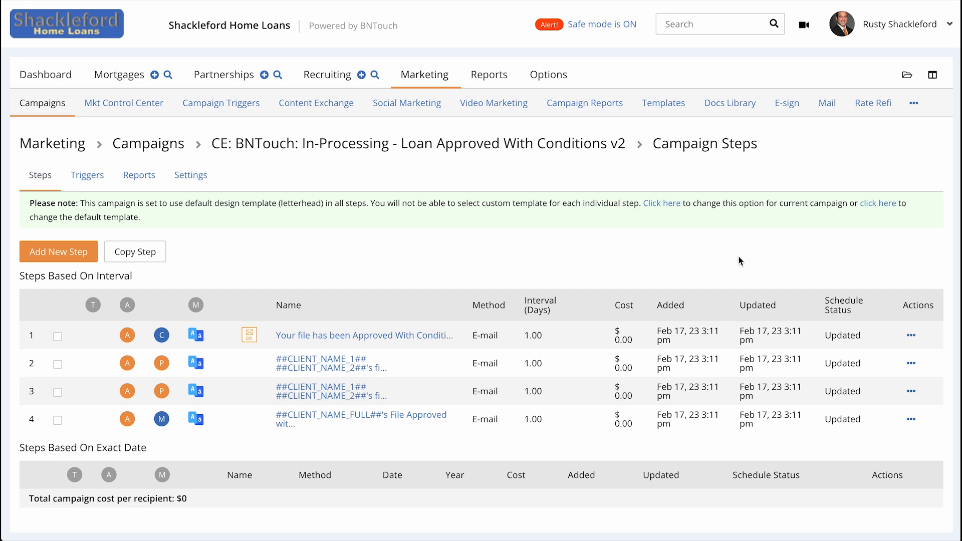
Open the first campaign step for editing to review its letter content and scheduling, and submit the letter update
{"action": "left_click", "coordinate": [912, 336]}
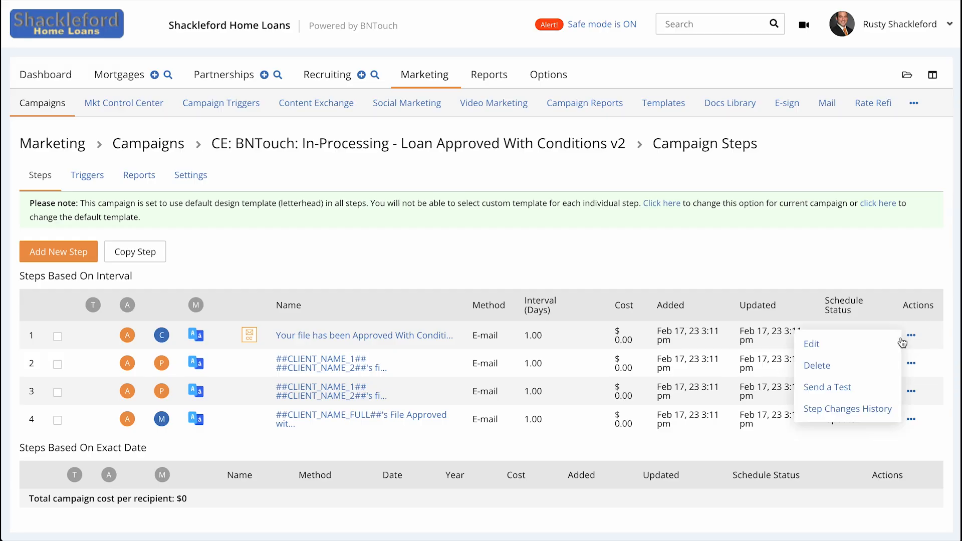
{"action": "left_click", "coordinate": [847, 346]}
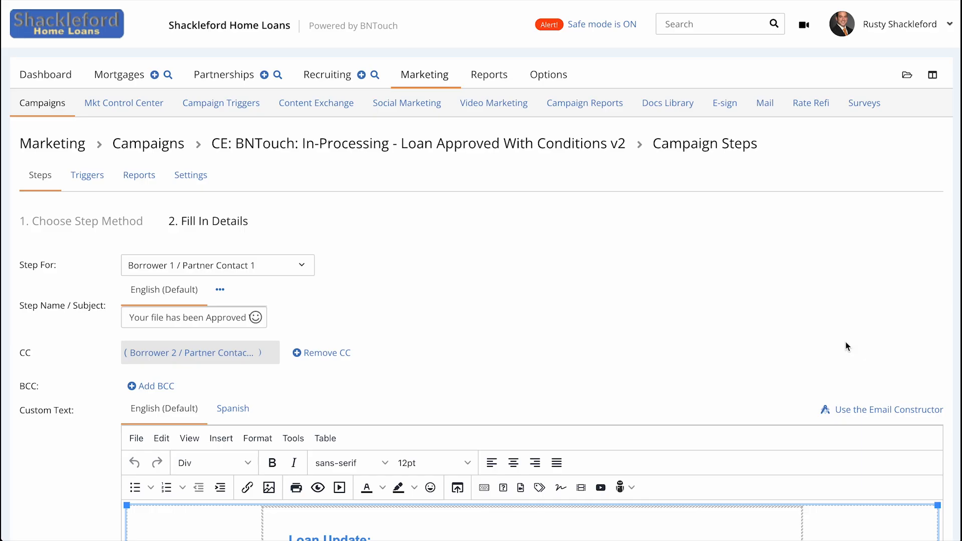
{"action": "scroll", "coordinate": [846, 342], "scroll_direction": "down", "scroll_amount": 8}
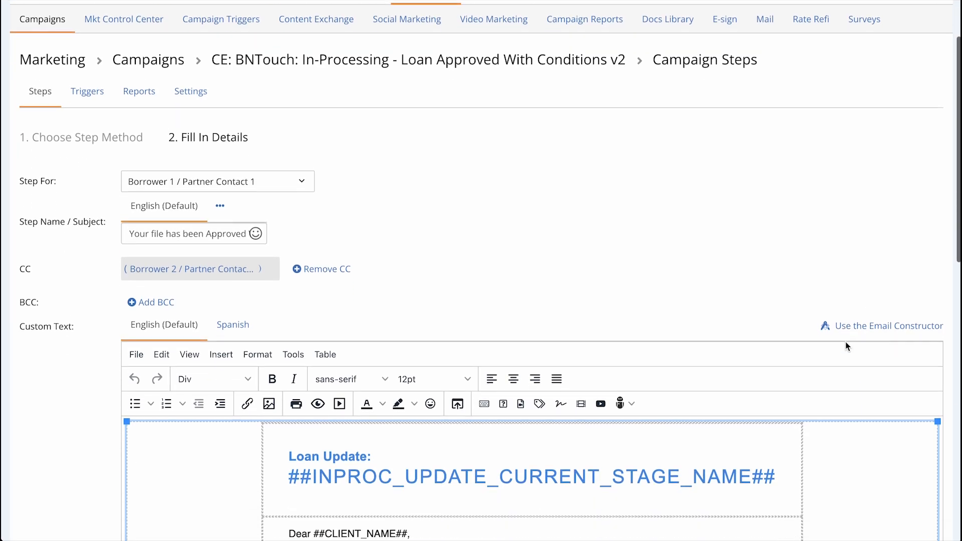
{"action": "scroll", "coordinate": [846, 341], "scroll_direction": "down", "scroll_amount": 7}
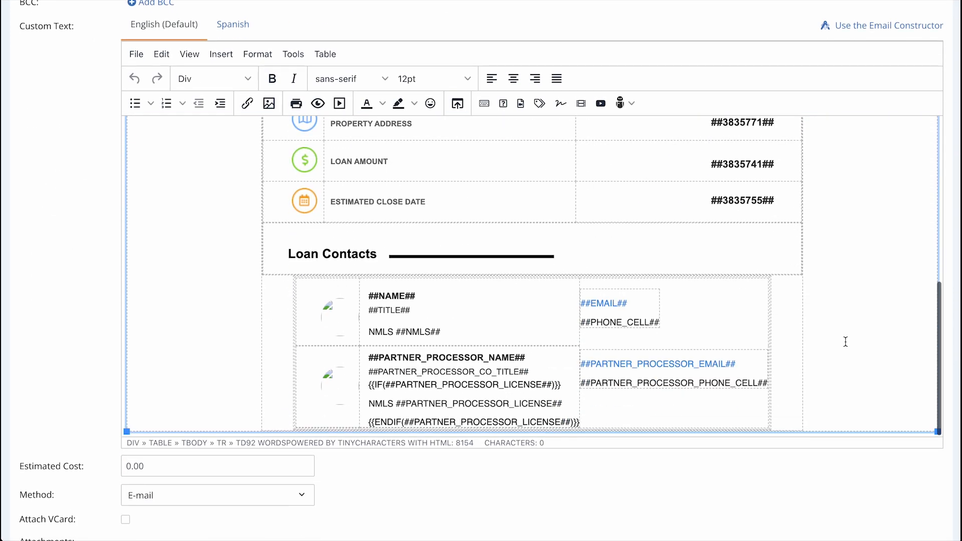
{"action": "scroll", "coordinate": [876, 478], "scroll_direction": "down", "scroll_amount": 1}
{"action": "scroll", "coordinate": [876, 478], "scroll_direction": "down", "scroll_amount": 7}
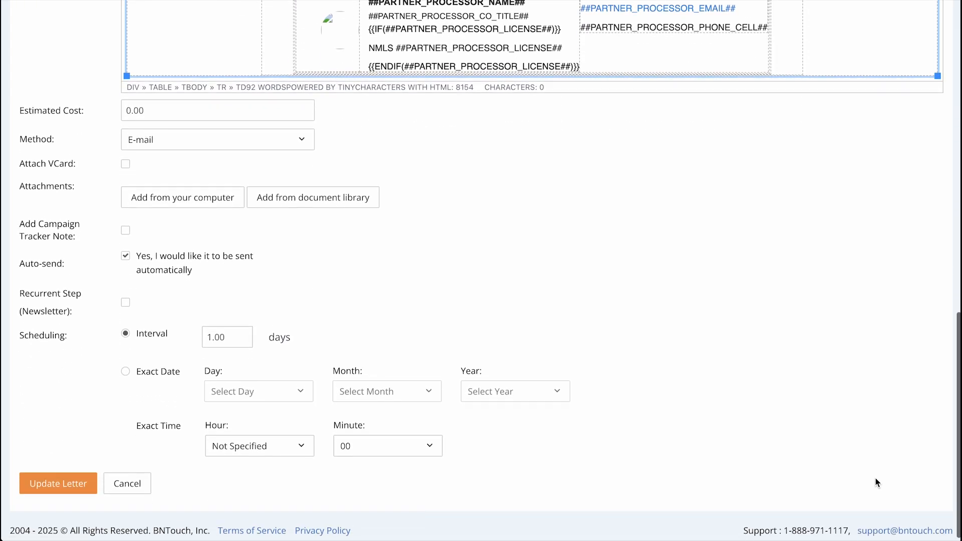
{"action": "left_click", "coordinate": [80, 490]}
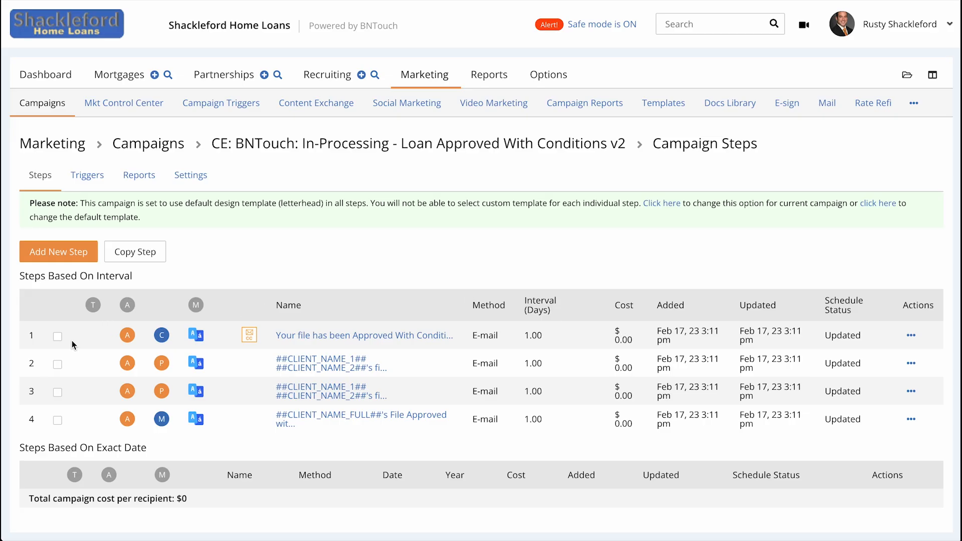
Select the first campaign step as a candidate for copying and clear the selection
{"action": "left_click", "coordinate": [59, 338]}
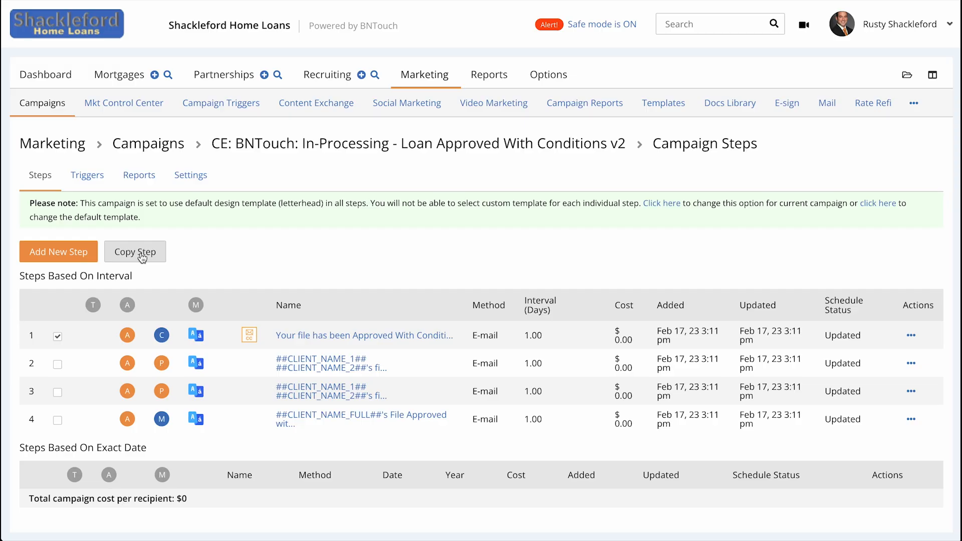
{"action": "left_click", "coordinate": [57, 336]}
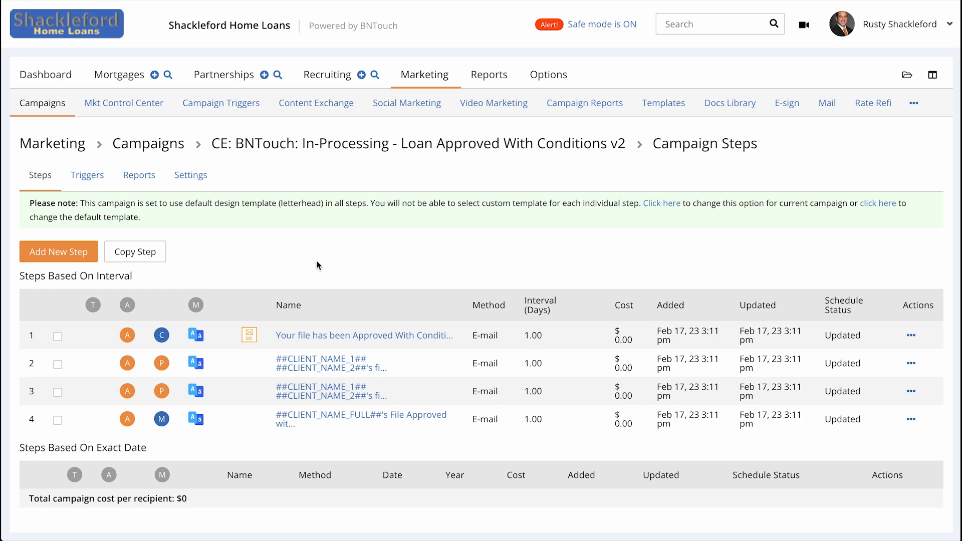